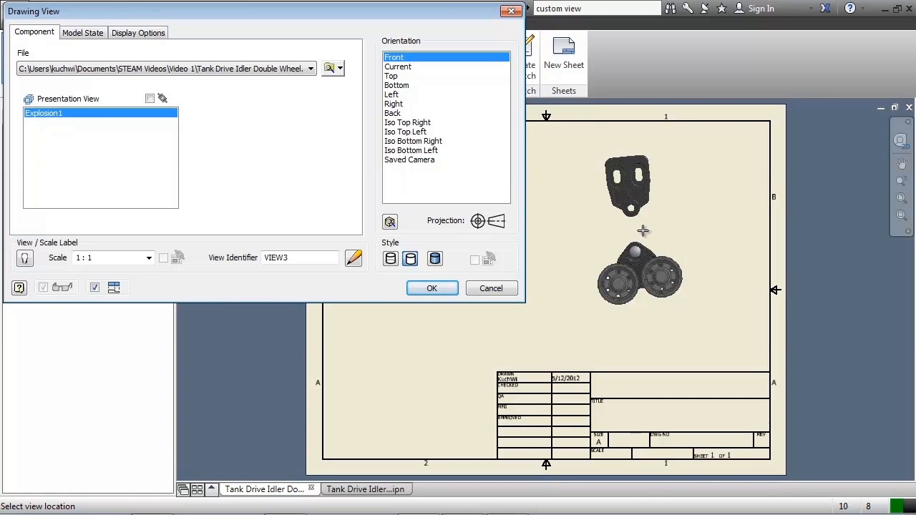
Step: Define a custom isometric orientation for the Explosion1 drawing view, looking from the front-top-right corner
{"action": "left_click", "coordinate": [403, 67]}
{"action": "left_click", "coordinate": [398, 76]}
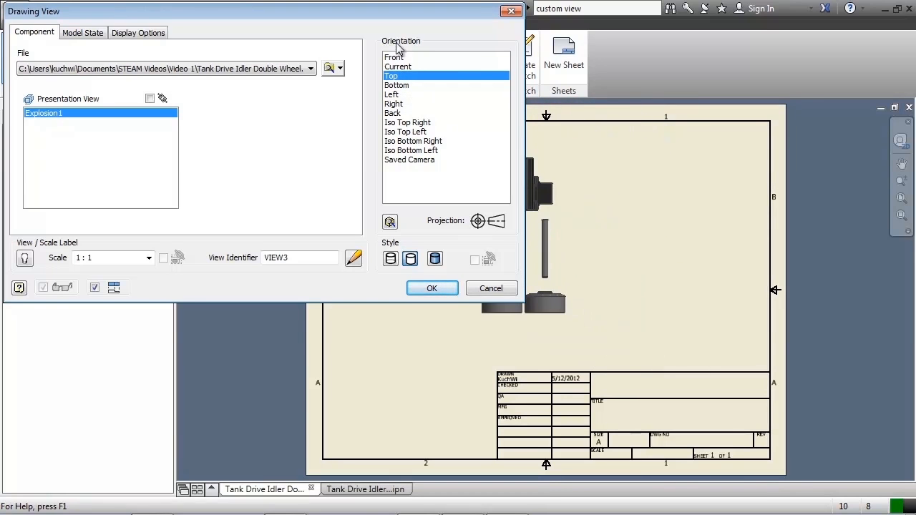
{"action": "left_click", "coordinate": [390, 222]}
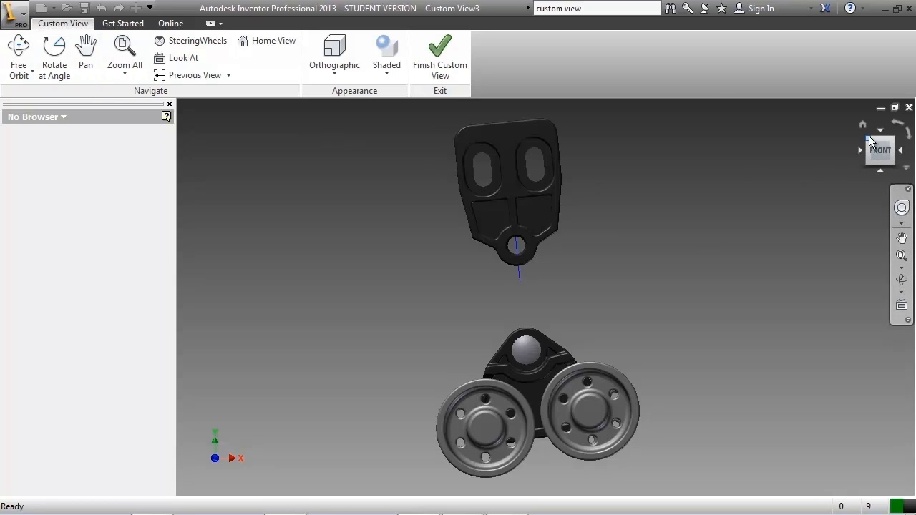
{"action": "left_click", "coordinate": [890, 144]}
{"action": "left_click", "coordinate": [892, 141]}
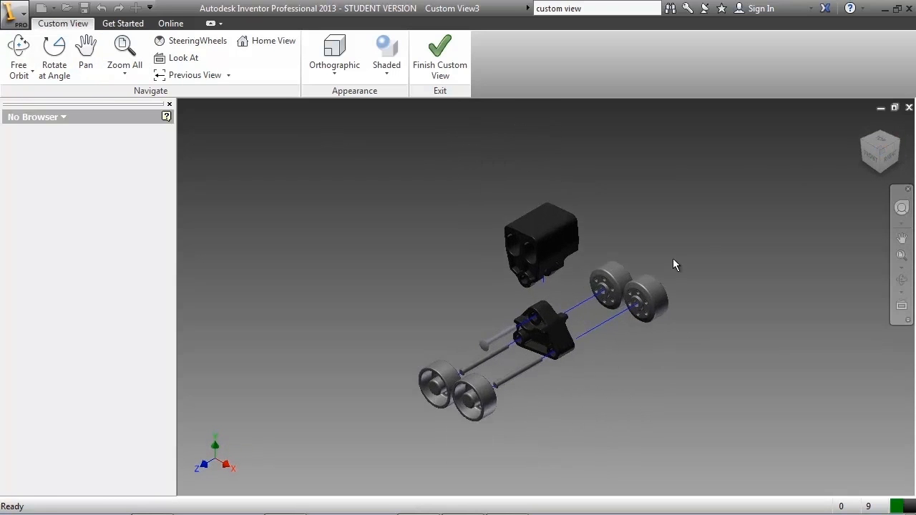
{"action": "scroll", "coordinate": [673, 259], "scroll_direction": "down", "scroll_amount": 2}
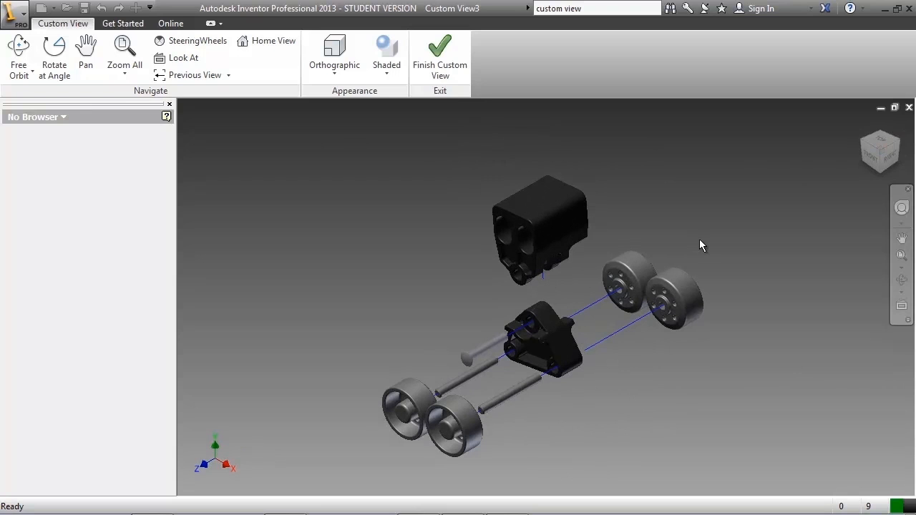
{"action": "left_click", "coordinate": [450, 62]}
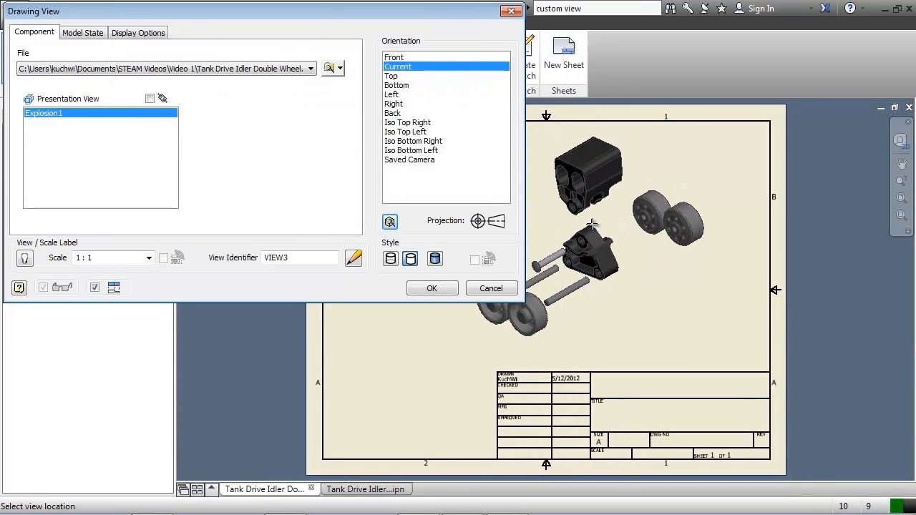
Step: Place the custom exploded view on the sheet above the title block without adding projected views
{"action": "left_click", "coordinate": [595, 227]}
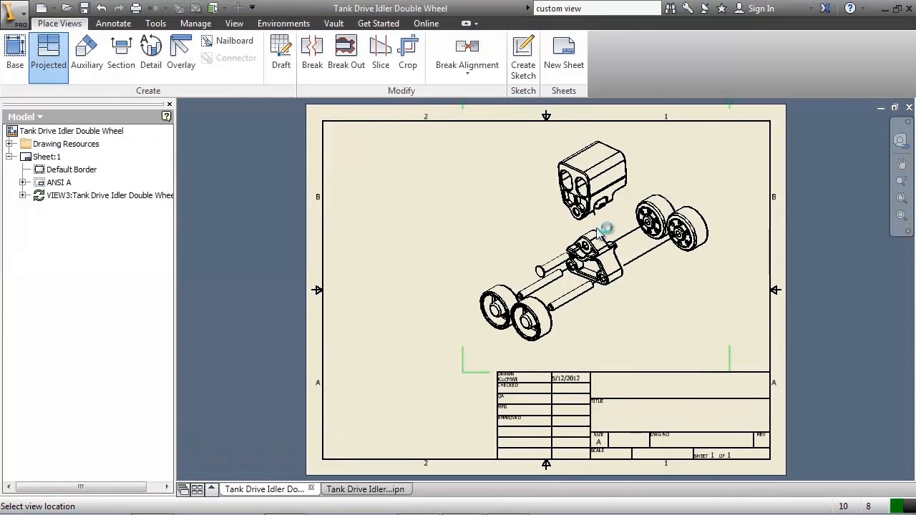
{"action": "right_click", "coordinate": [598, 229]}
{"action": "left_click", "coordinate": [646, 229]}
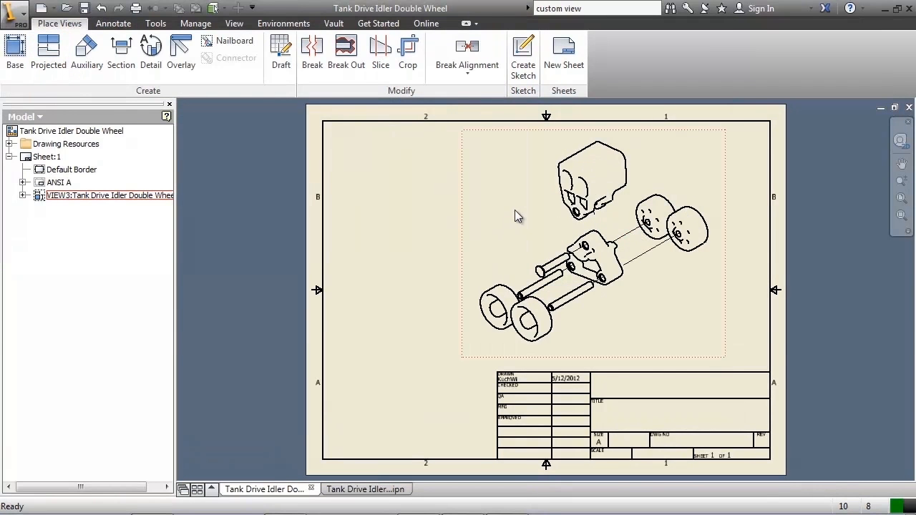
Step: Change the exploded view's display style to shaded
{"action": "double_click", "coordinate": [514, 209]}
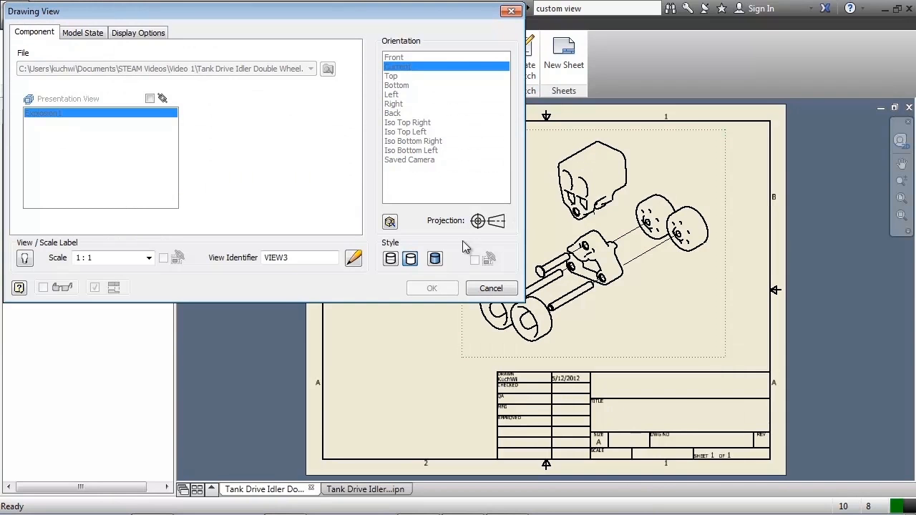
{"action": "left_click", "coordinate": [435, 259]}
{"action": "left_click", "coordinate": [432, 288]}
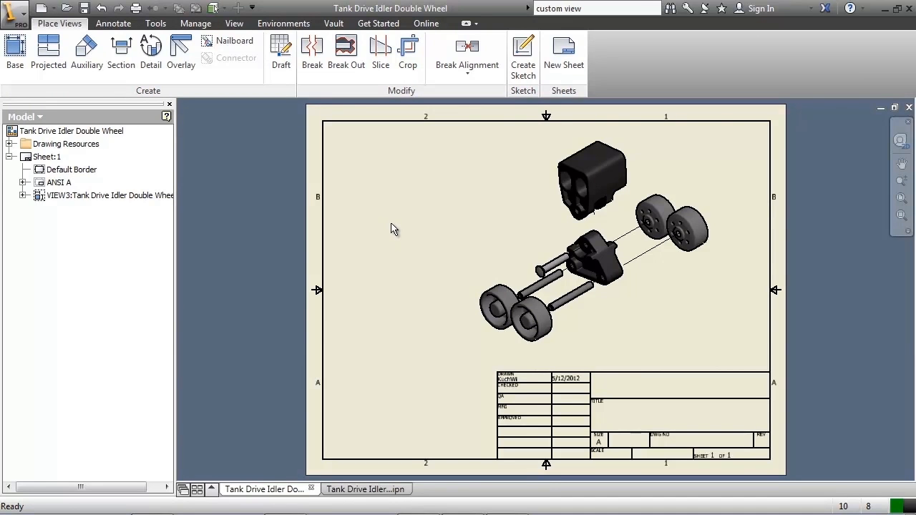
Step: Create a structured parts list from the exploded view and place it against the left side of the title block
{"action": "left_click", "coordinate": [115, 24]}
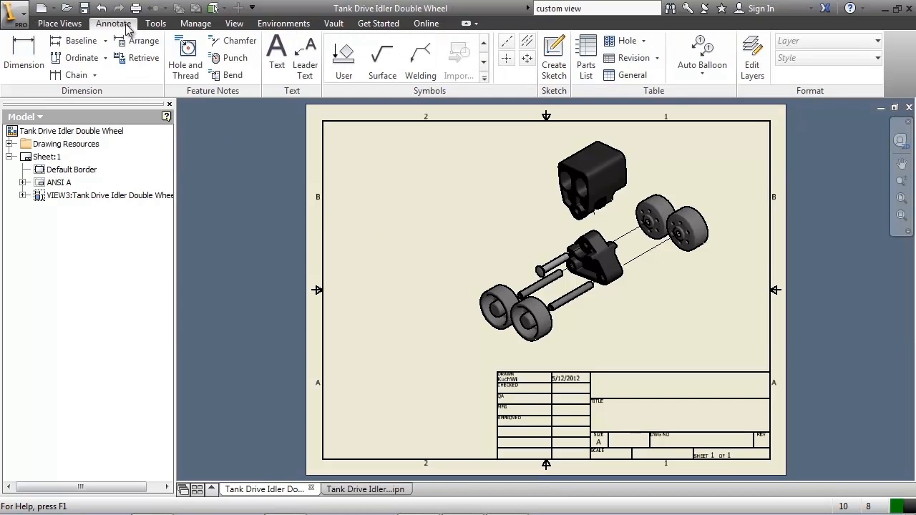
{"action": "left_click", "coordinate": [586, 70]}
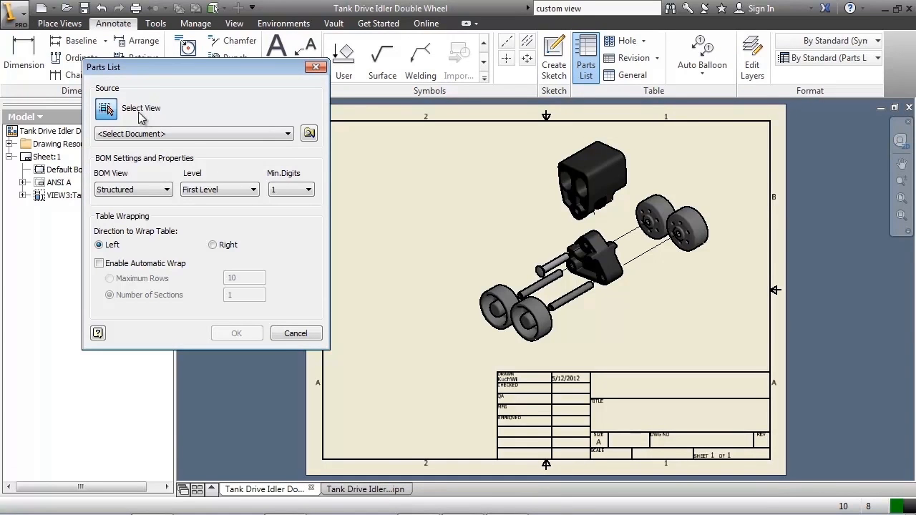
{"action": "left_click", "coordinate": [510, 165]}
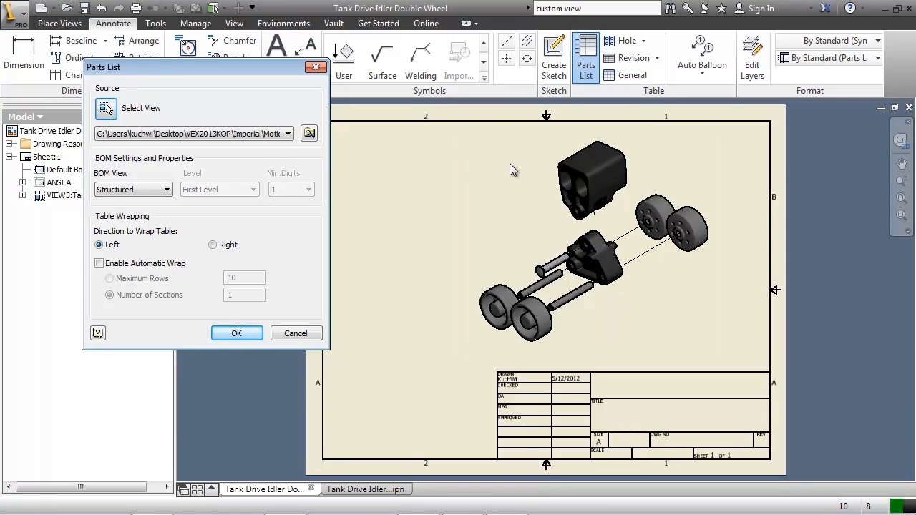
{"action": "left_click", "coordinate": [242, 334]}
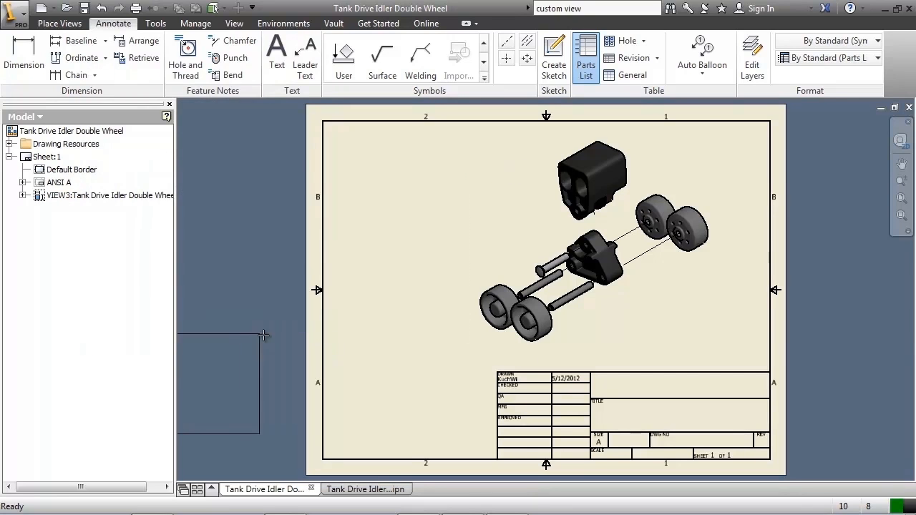
{"action": "left_click", "coordinate": [496, 360]}
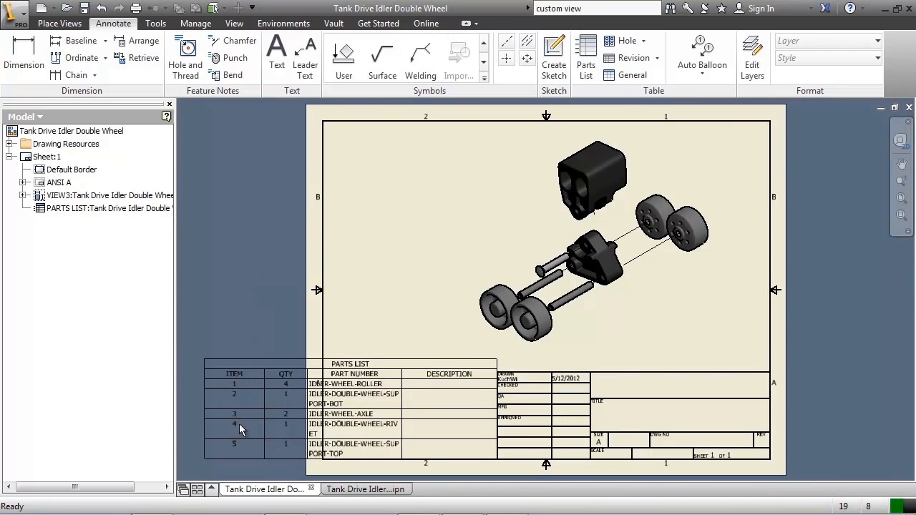
{"action": "left_click", "coordinate": [296, 395]}
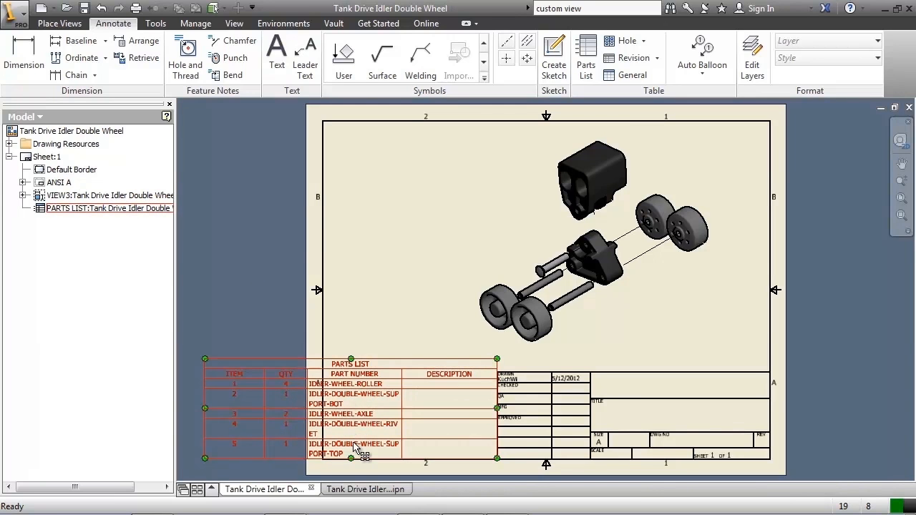
{"action": "key", "text": "Escape"}
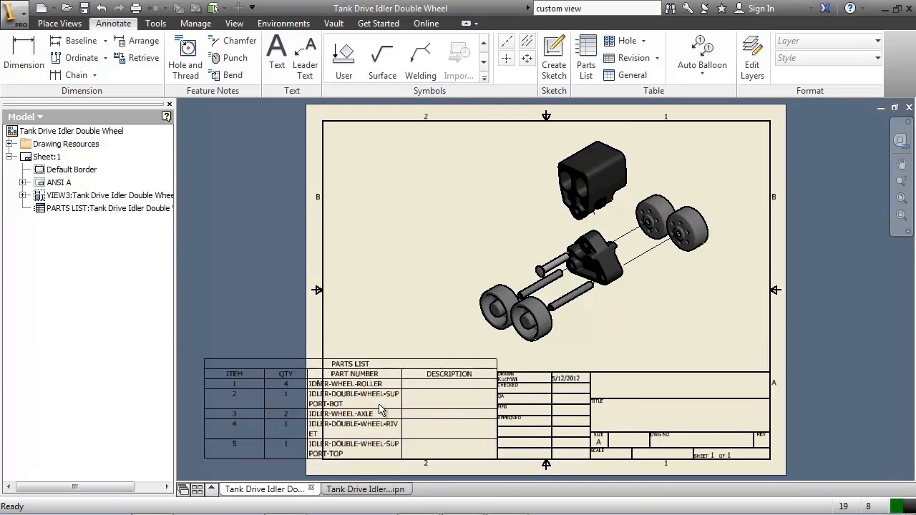
Step: Remove the DESCRIPTION column from the parts list
{"action": "left_click", "coordinate": [444, 385]}
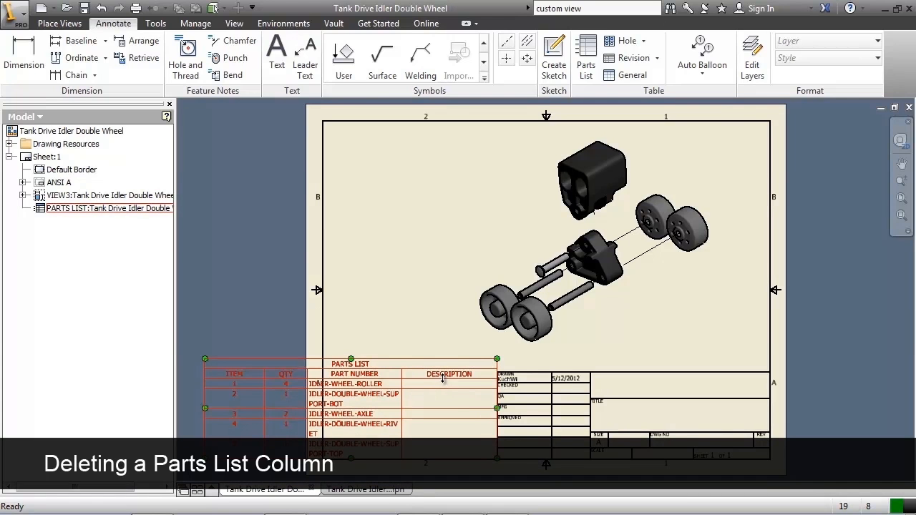
{"action": "right_click", "coordinate": [445, 379]}
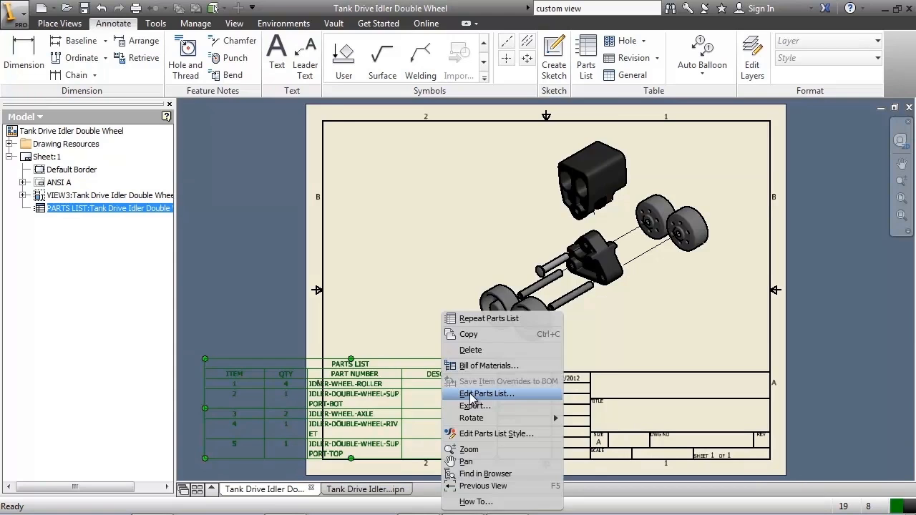
{"action": "left_click", "coordinate": [472, 395]}
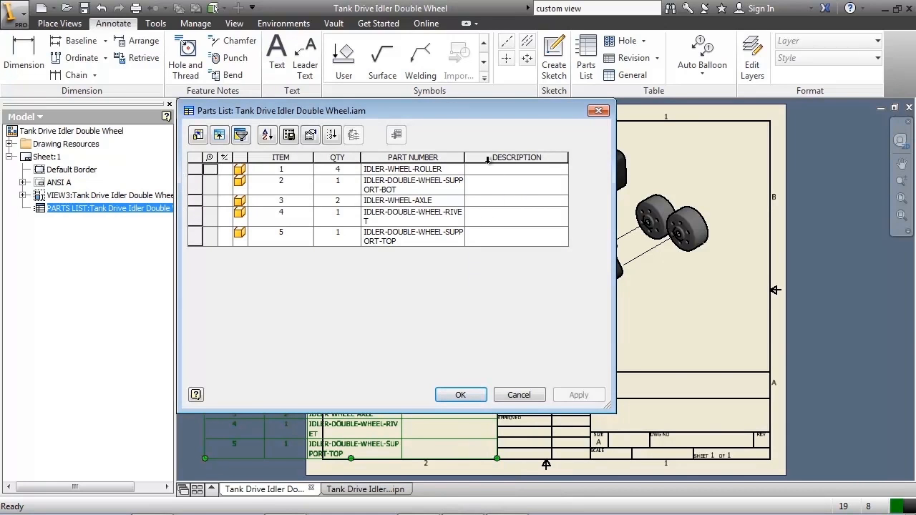
{"action": "left_click", "coordinate": [198, 136]}
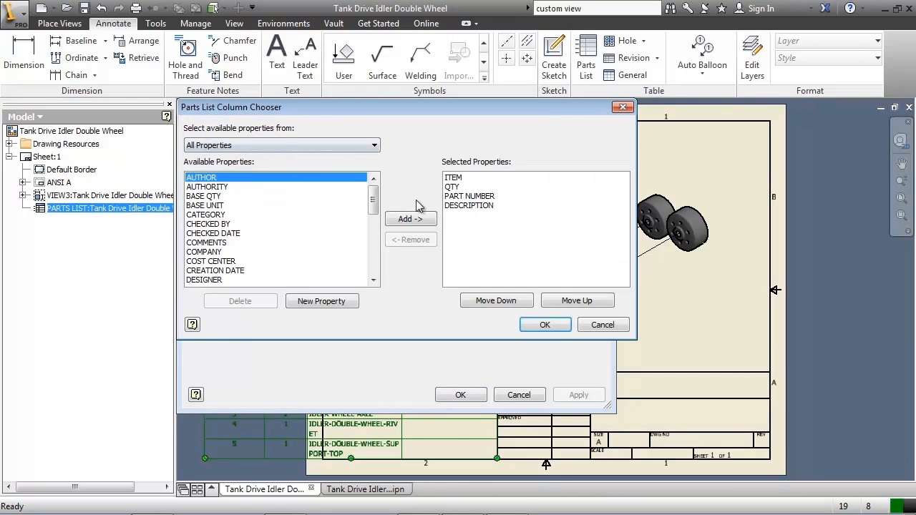
{"action": "left_click", "coordinate": [476, 206]}
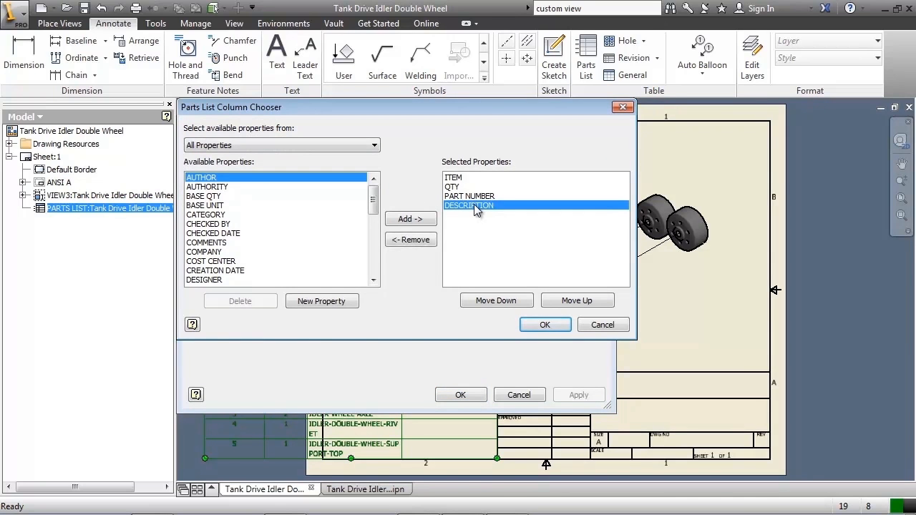
{"action": "left_click", "coordinate": [411, 242]}
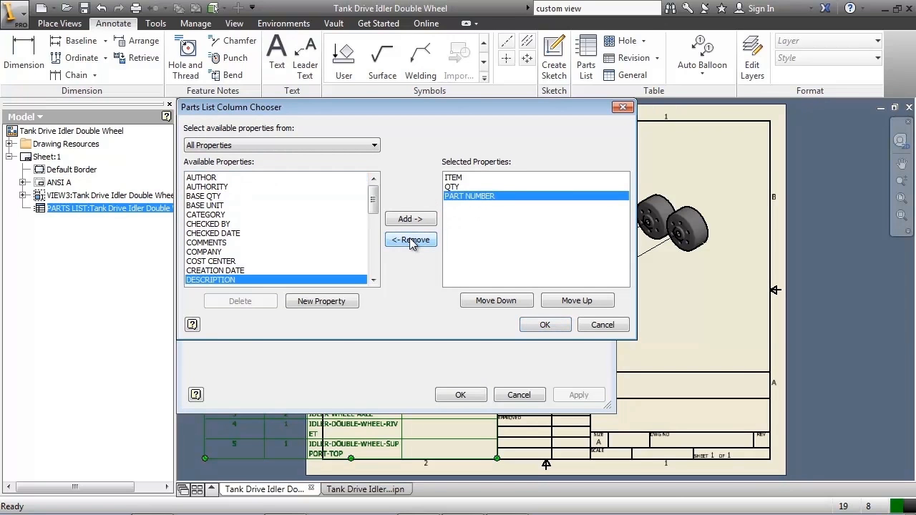
{"action": "left_click", "coordinate": [542, 325]}
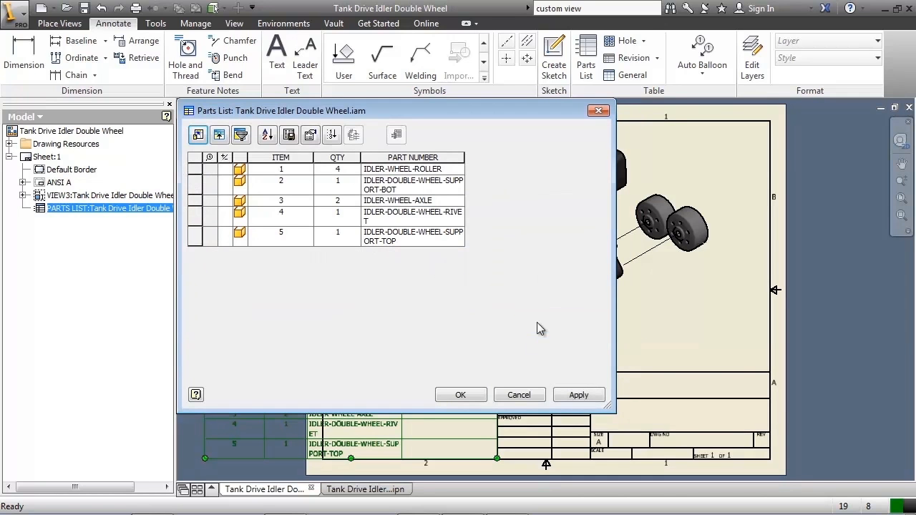
{"action": "left_click", "coordinate": [461, 393]}
Step: Narrow the parts list so its left edge lines up with the sheet's left border
{"action": "left_click", "coordinate": [290, 393]}
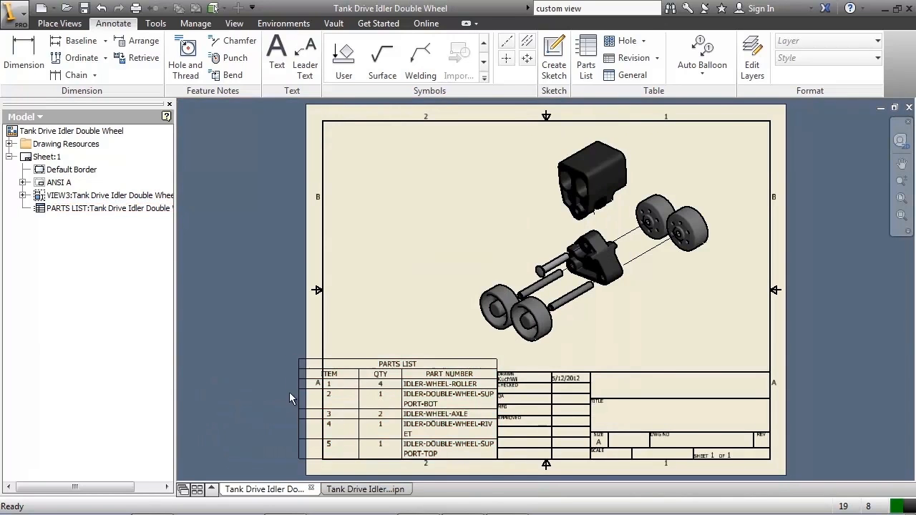
{"action": "left_click", "coordinate": [293, 412]}
{"action": "left_click_drag", "start_coordinate": [299, 408], "coordinate": [324, 411]}
{"action": "left_click", "coordinate": [423, 286]}
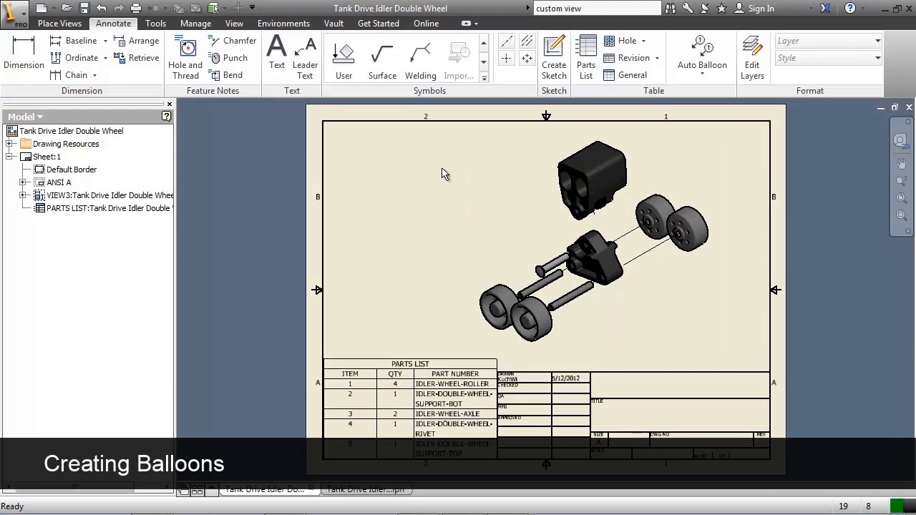
Step: Auto-balloon all components of the exploded view, placing the balloons in a horizontal row to the upper left of the assembly
{"action": "left_click", "coordinate": [712, 76]}
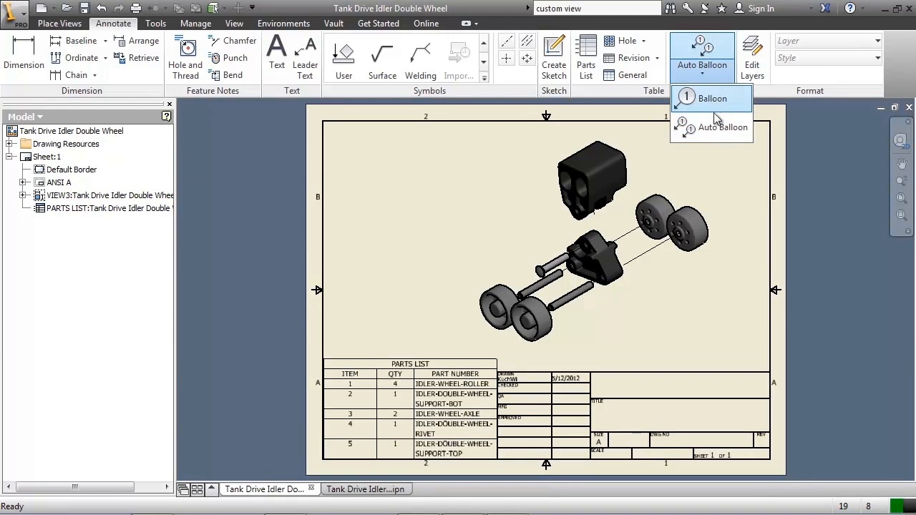
{"action": "left_click", "coordinate": [714, 126]}
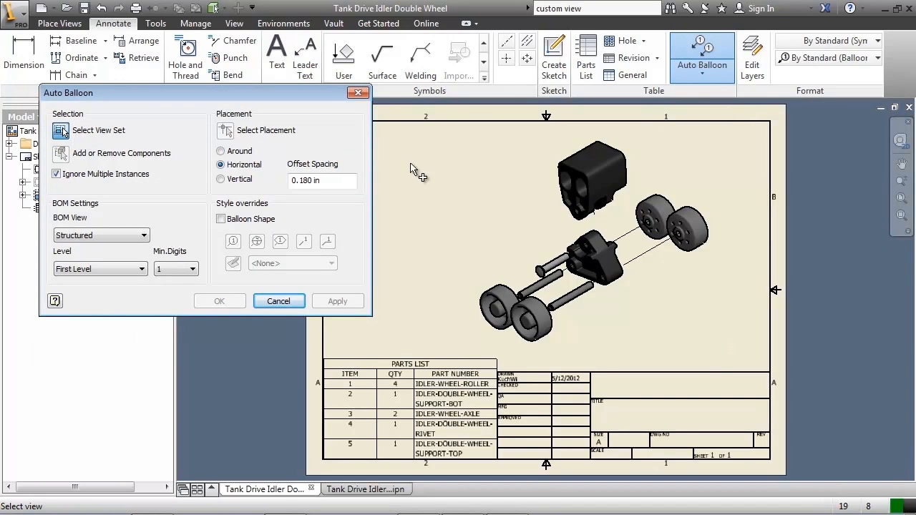
{"action": "left_click", "coordinate": [505, 172]}
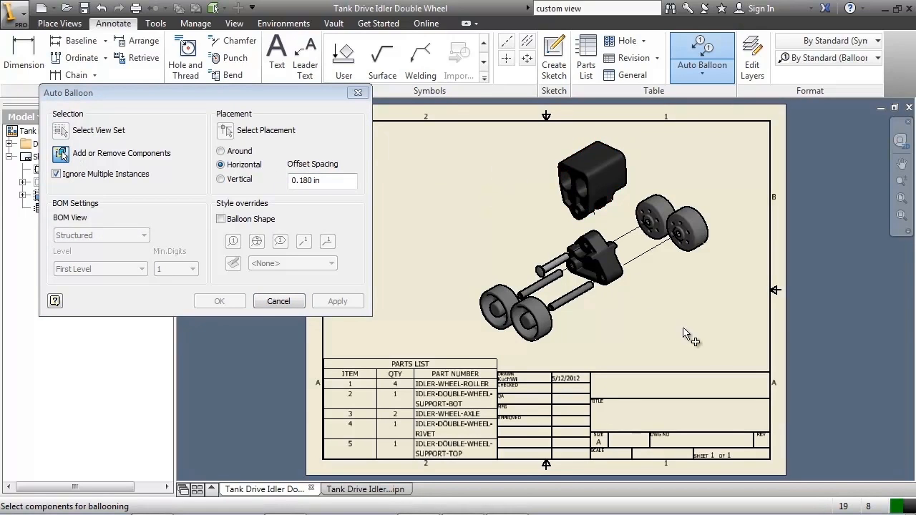
{"action": "mouse_move", "coordinate": [731, 353]}
{"action": "left_mouse_down"}
{"action": "mouse_move", "coordinate": [481, 207]}
{"action": "mouse_move", "coordinate": [415, 131]}
{"action": "left_mouse_up"}
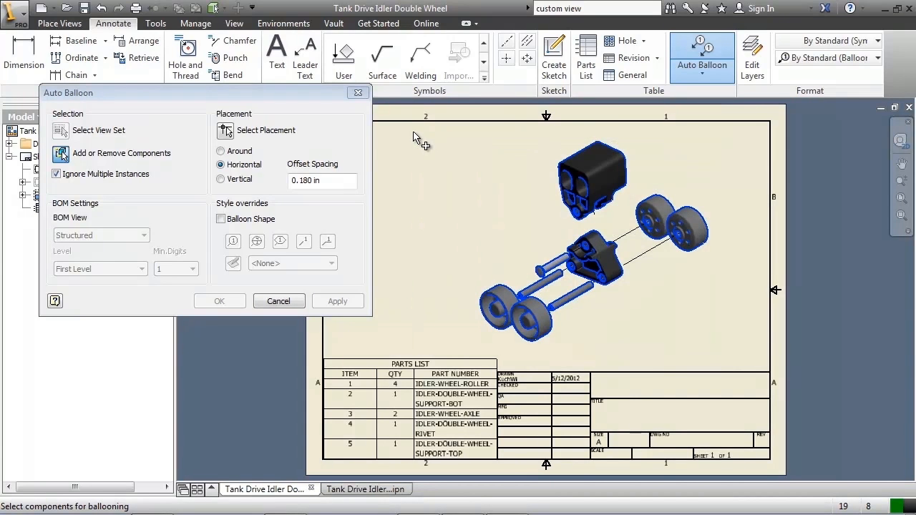
{"action": "left_click", "coordinate": [226, 133]}
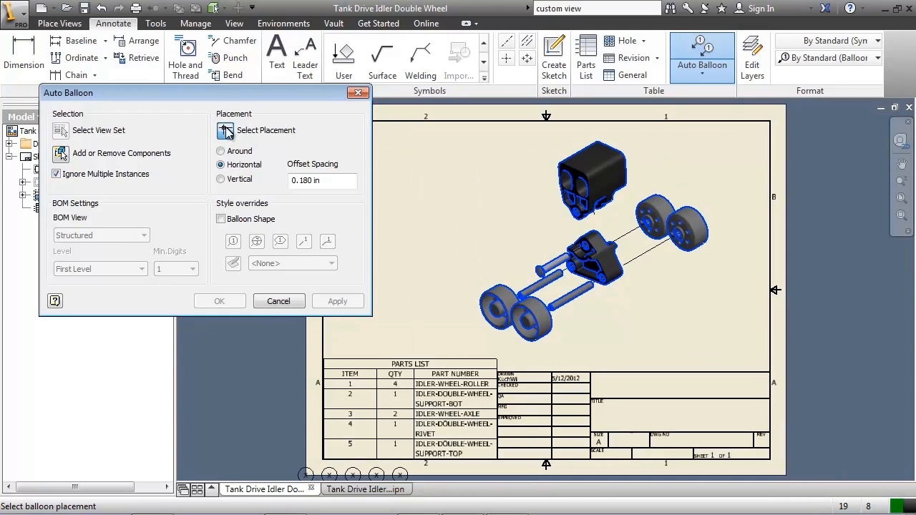
{"action": "left_click", "coordinate": [221, 151]}
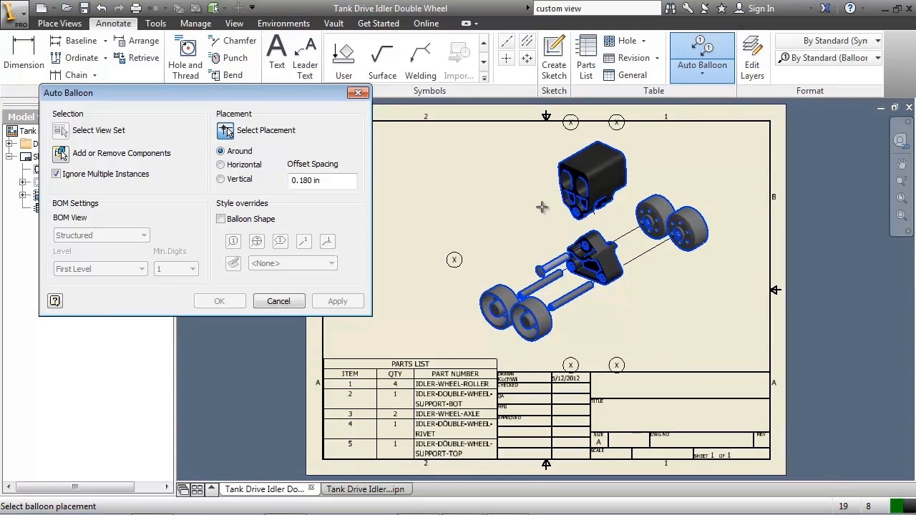
{"action": "left_click", "coordinate": [221, 165]}
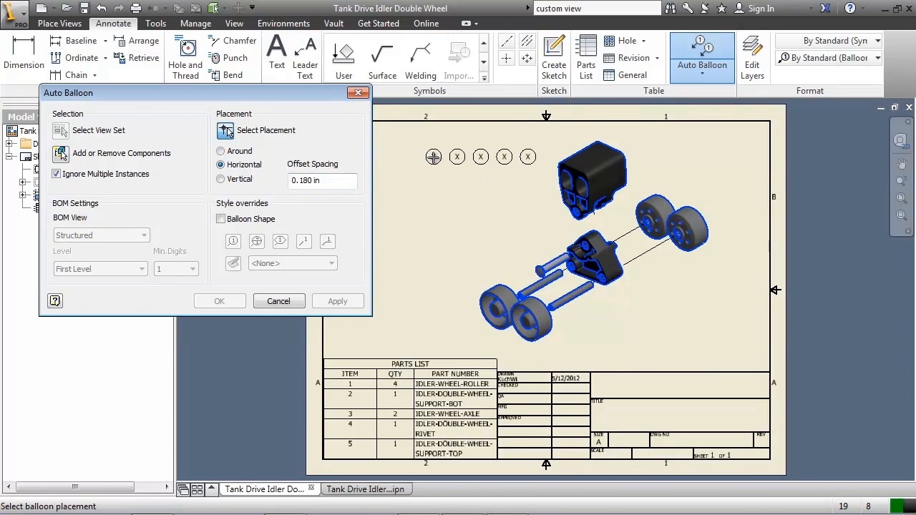
{"action": "left_click", "coordinate": [433, 157]}
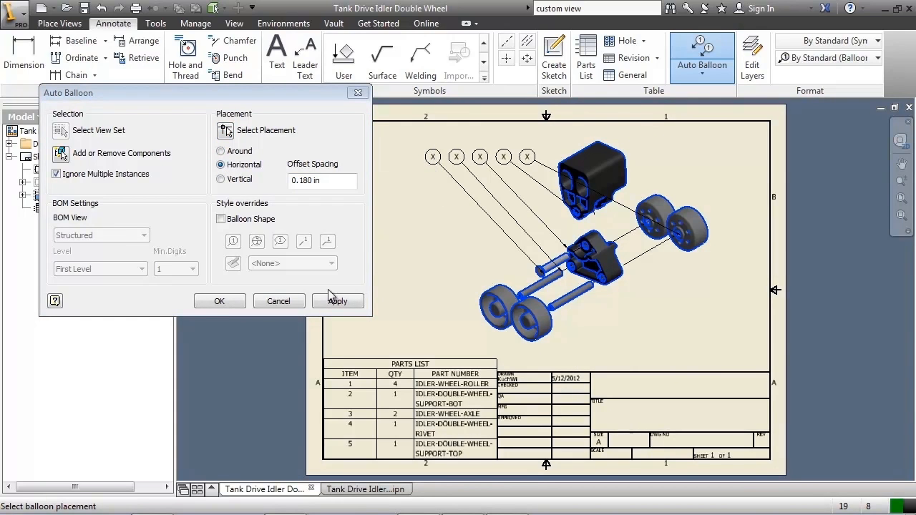
{"action": "left_click", "coordinate": [220, 301]}
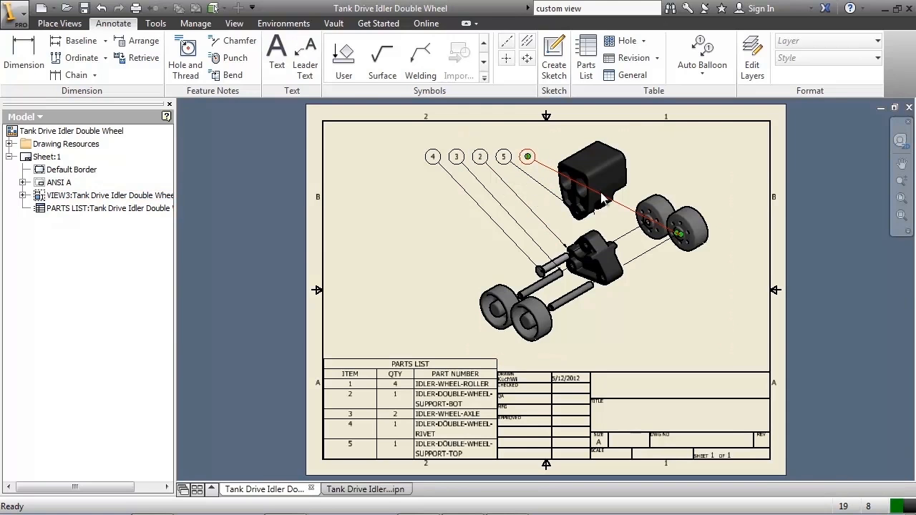
Step: Move the wheel roller's balloon (item 1) to the upper right of the rear wheels
{"action": "left_click_drag", "start_coordinate": [529, 161], "coordinate": [725, 183]}
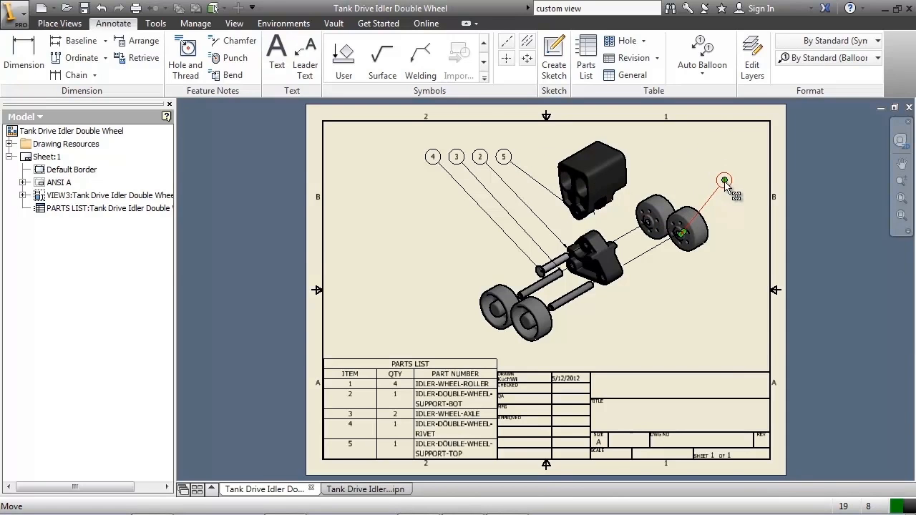
{"action": "left_click", "coordinate": [428, 215]}
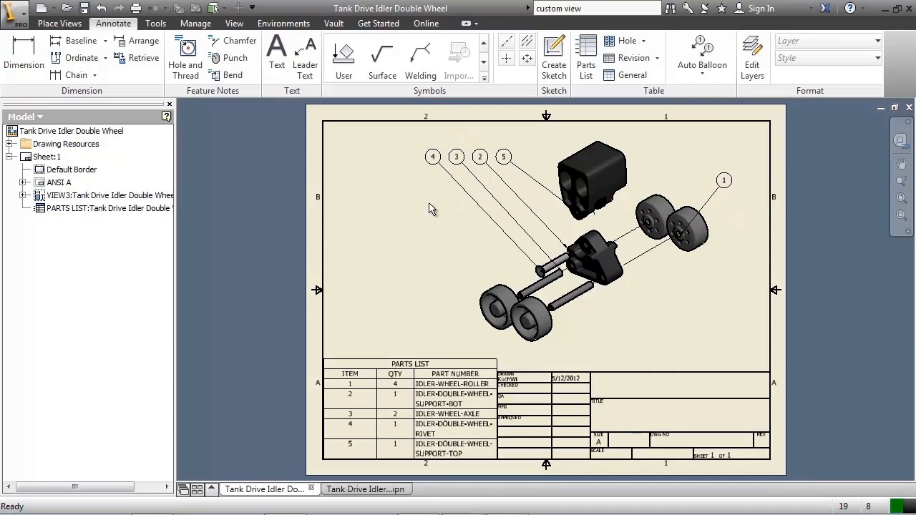